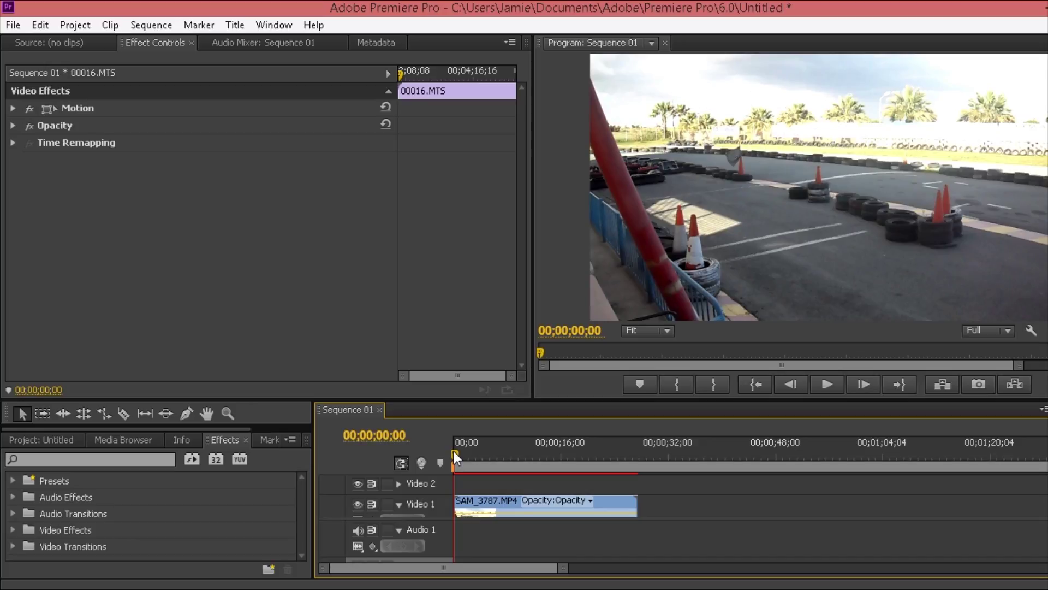
# Step: Scrub the go-kart clip to 00;00;08;41, where the slow-motion section should start
pyautogui.moveTo(454, 451); pyautogui.dragTo(516, 460)
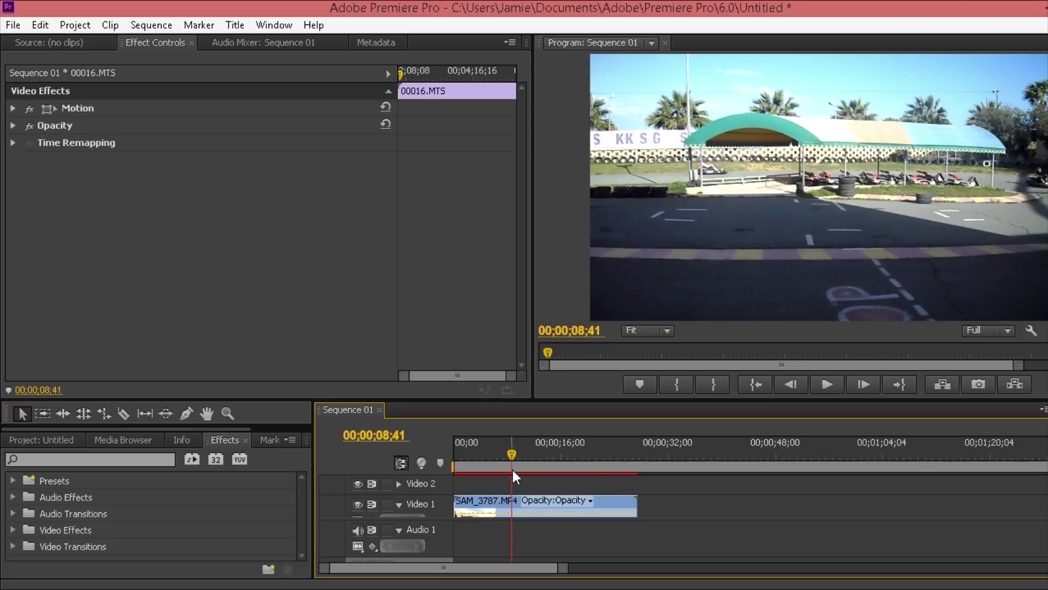
# Step: Razor the SAM_3787.MP4 clip at 00;00;08;41 and again at 00;00;12;08
pyautogui.press('c')
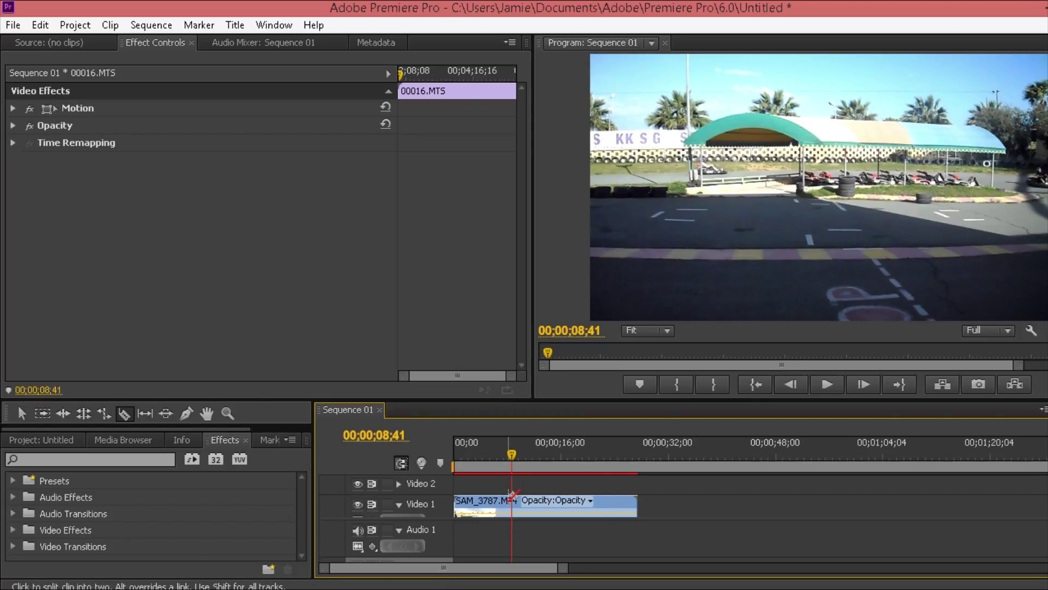
pyautogui.click(511, 500)
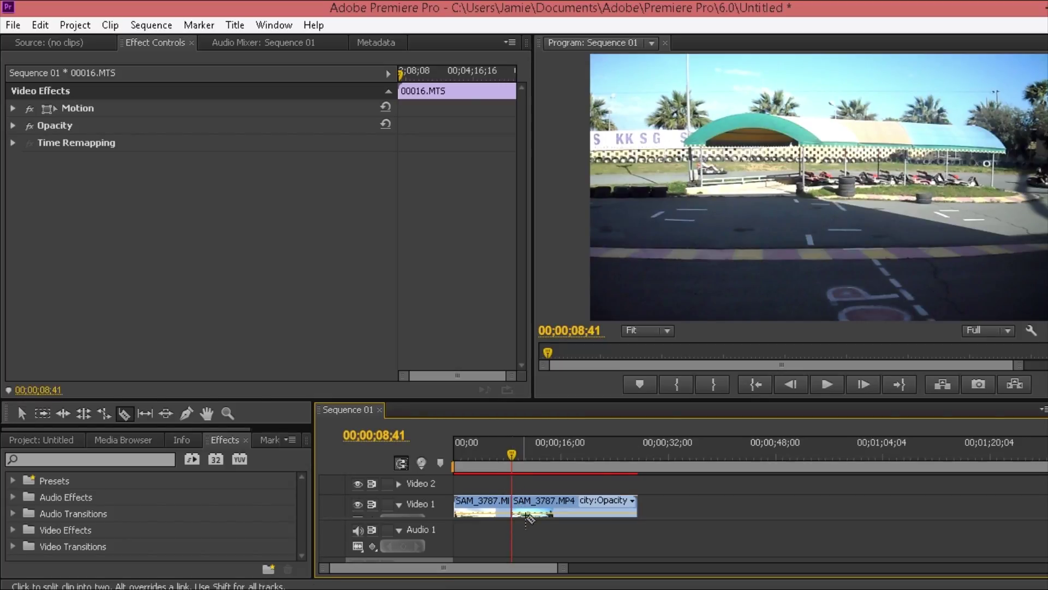
pyautogui.press('space')
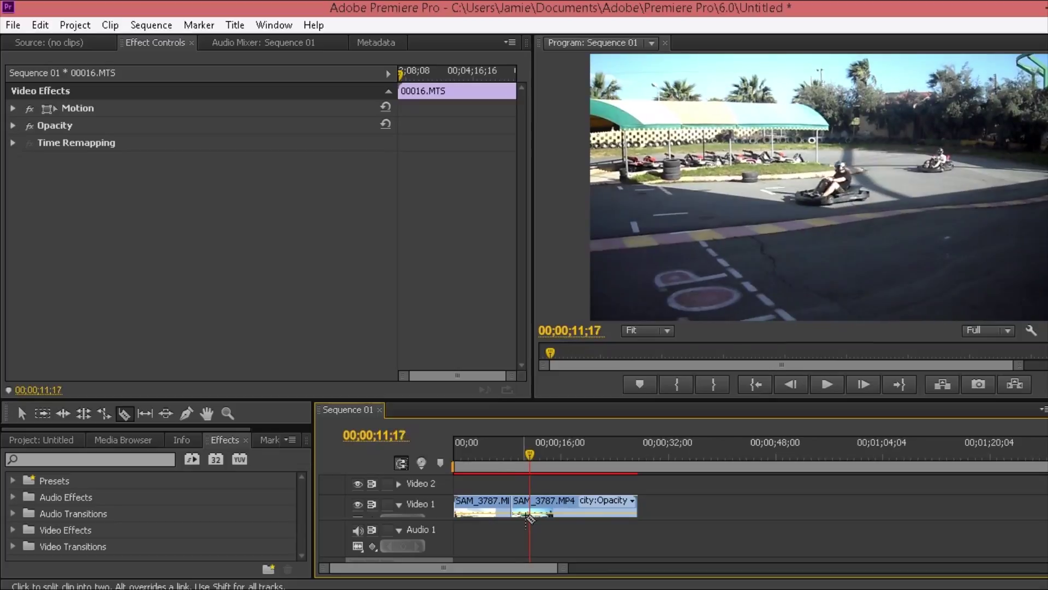
pyautogui.press('space')
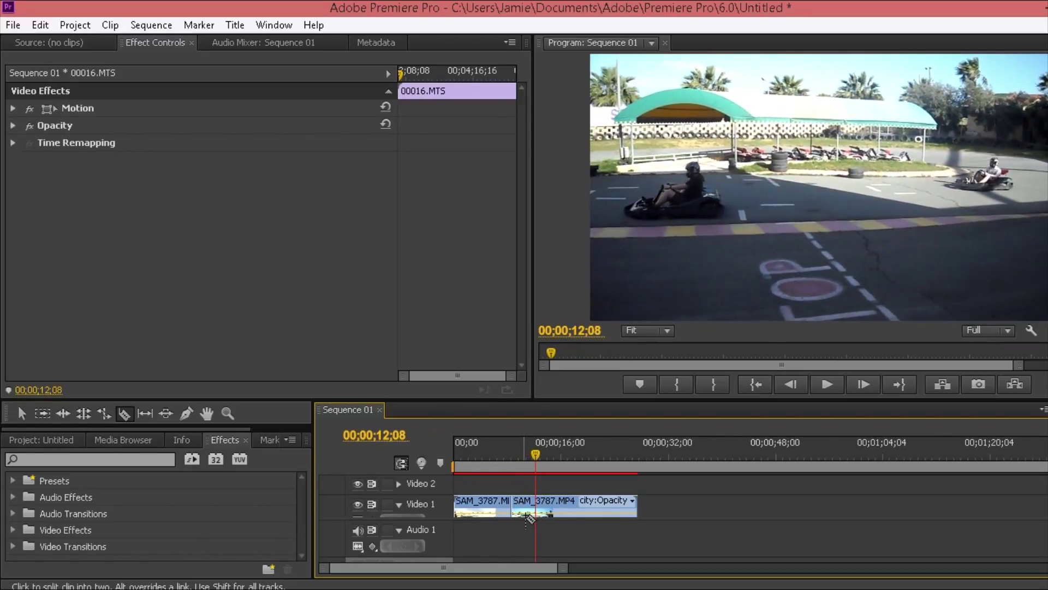
pyautogui.click(538, 507)
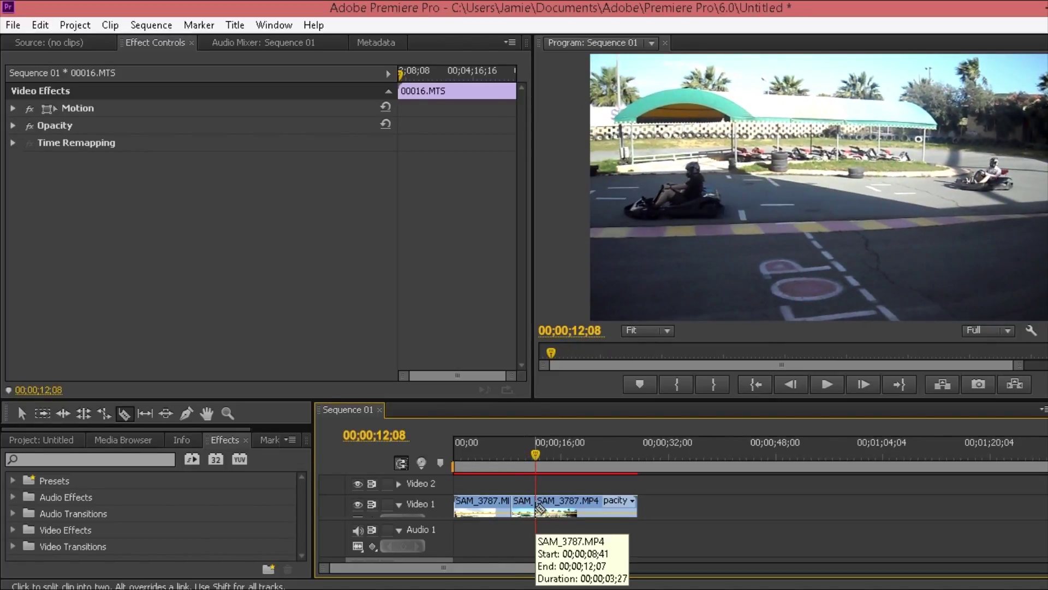
# Step: Return to the Selection tool, set the playhead near 00;00;10;02 and zoom the timeline
pyautogui.press('v')
pyautogui.click(521, 456)
pyautogui.moveTo(521, 456); pyautogui.dragTo(481, 457)
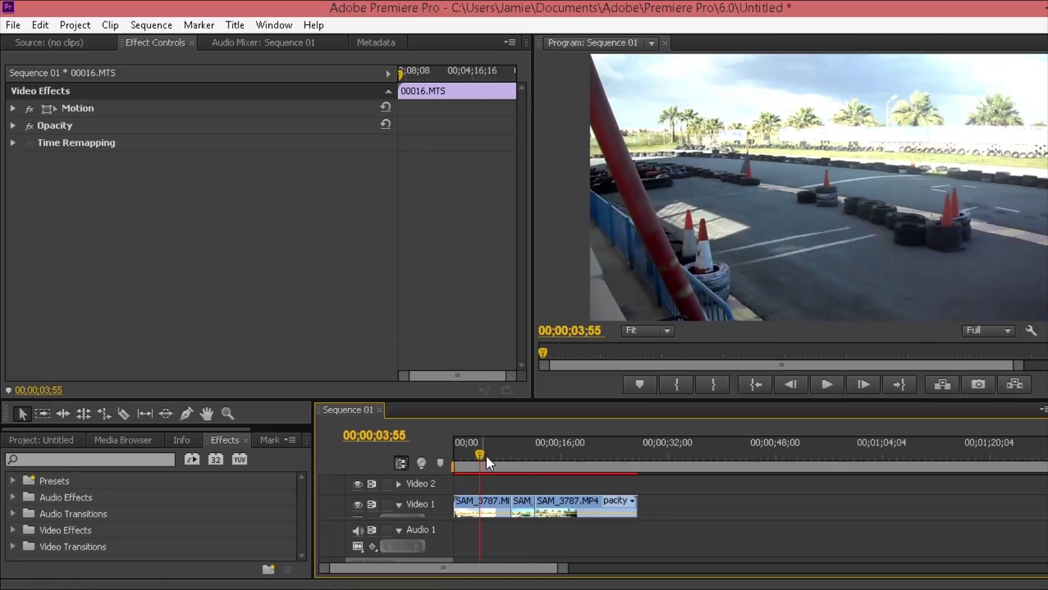
pyautogui.moveTo(562, 567); pyautogui.dragTo(510, 571)
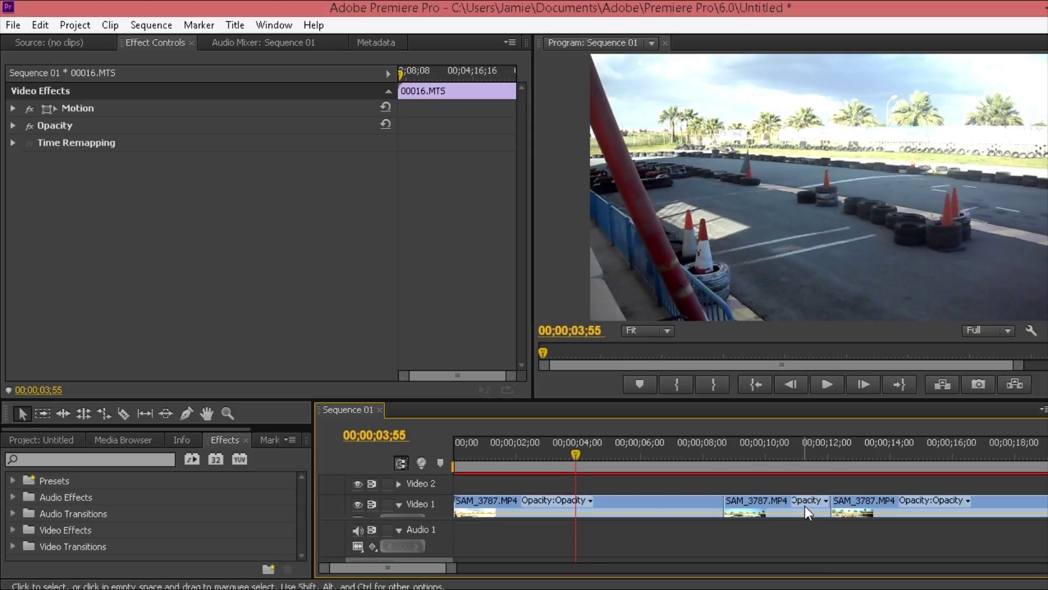
# Step: Drag the last go-kart piece right on Video 1, leaving a gap after the middle piece
pyautogui.moveTo(805, 506); pyautogui.dragTo(804, 489)
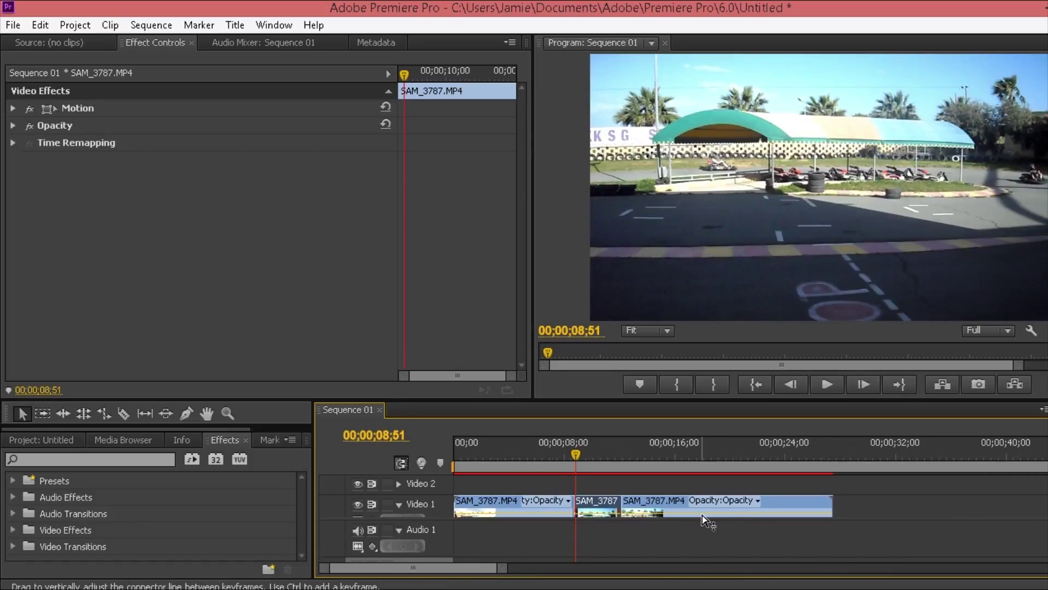
pyautogui.moveTo(703, 515); pyautogui.dragTo(702, 515)
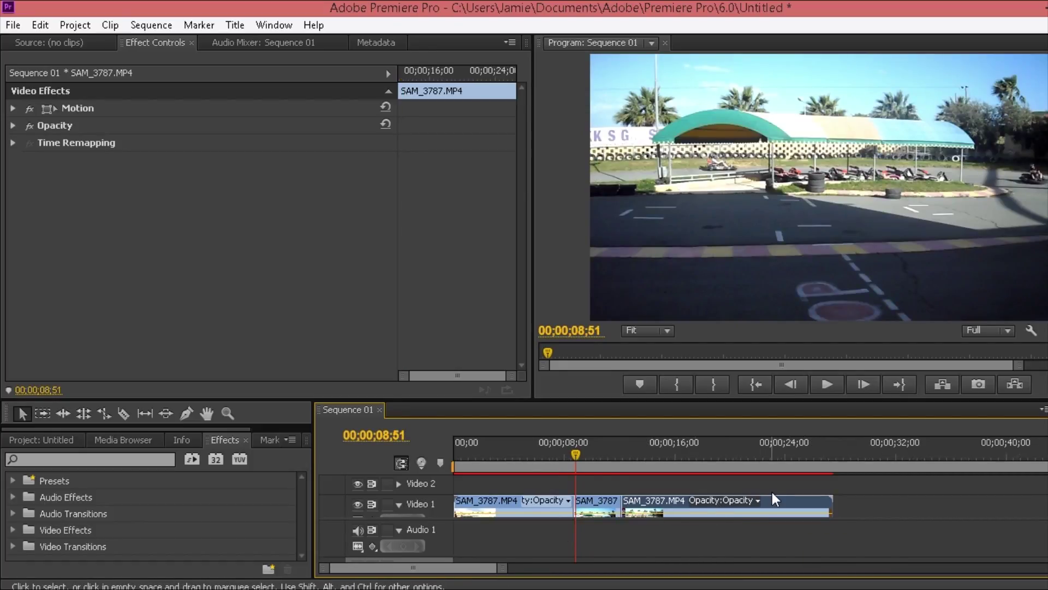
pyautogui.moveTo(772, 502); pyautogui.dragTo(892, 503)
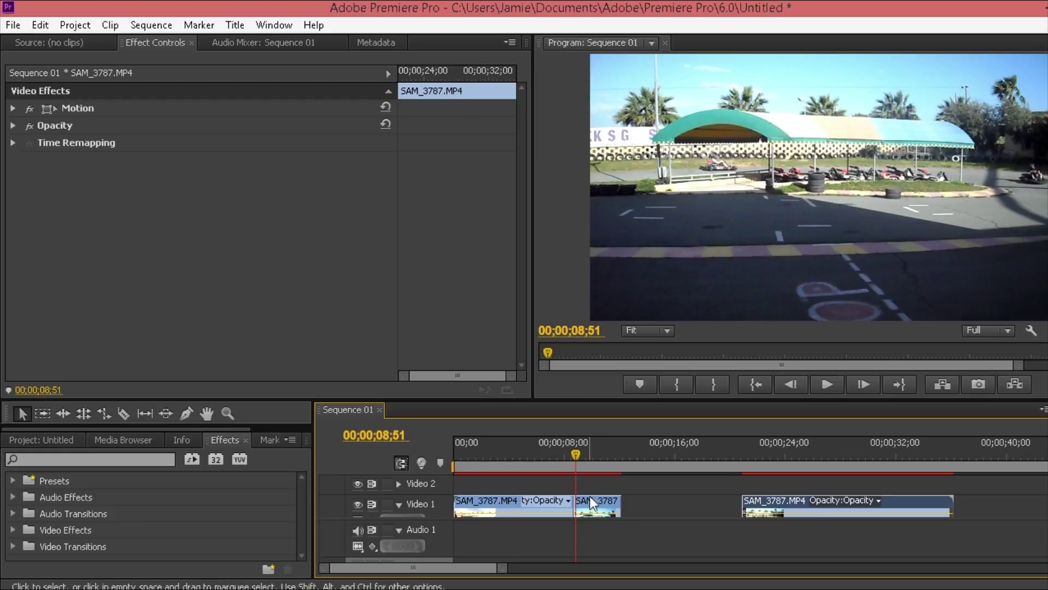
# Step: Check the end of the short middle piece and select it
pyautogui.moveTo(575, 453)
pyautogui.mouseDown()
pyautogui.moveTo(609, 457)
pyautogui.moveTo(594, 456)
pyautogui.mouseUp()
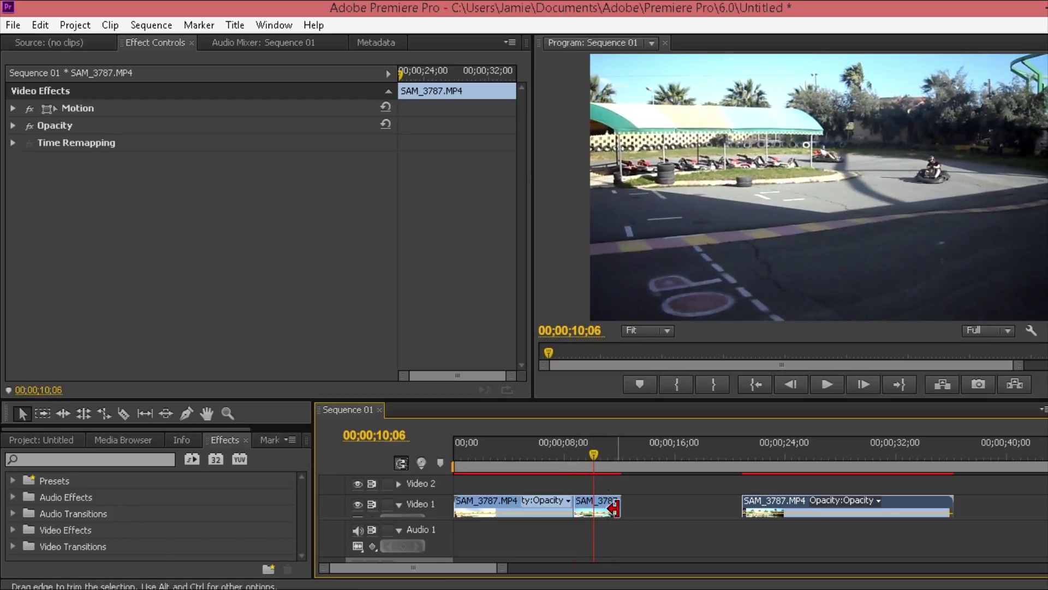
pyautogui.moveTo(615, 507)
pyautogui.mouseDown()
pyautogui.moveTo(686, 512)
pyautogui.moveTo(619, 513)
pyautogui.mouseUp()
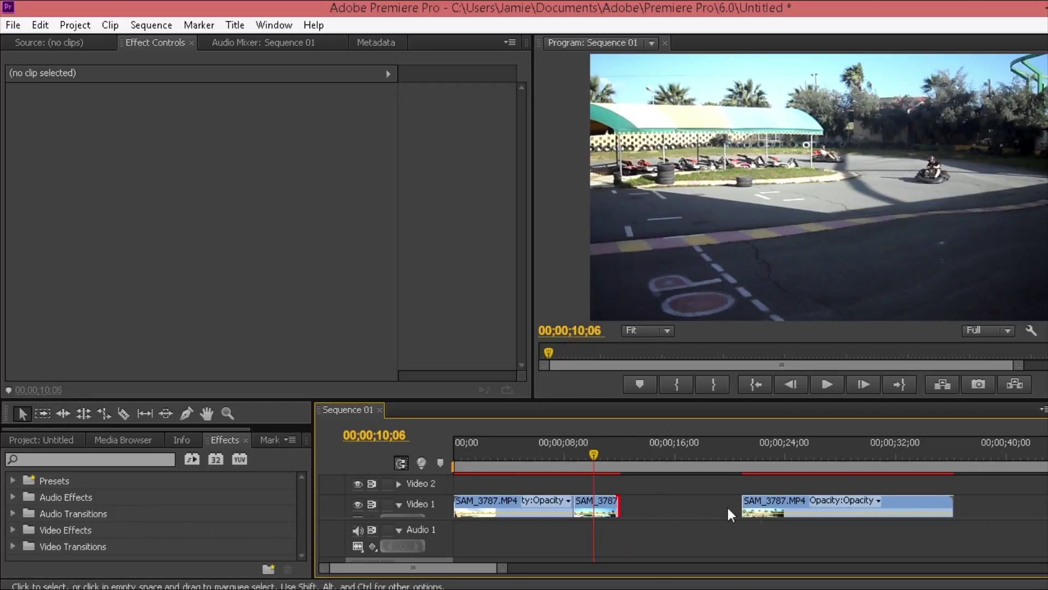
pyautogui.click(762, 515)
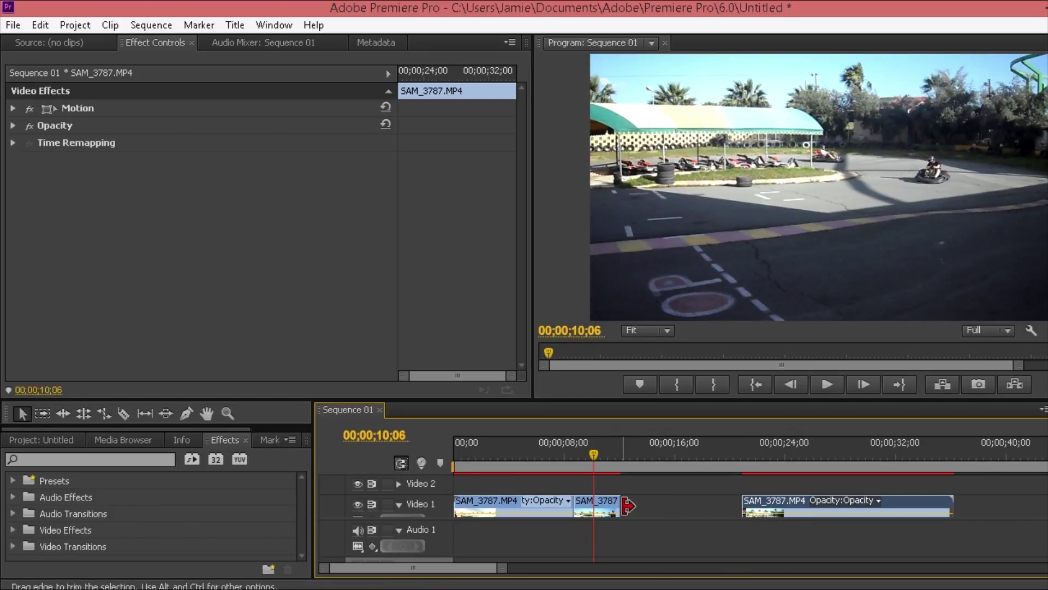
pyautogui.click(595, 513)
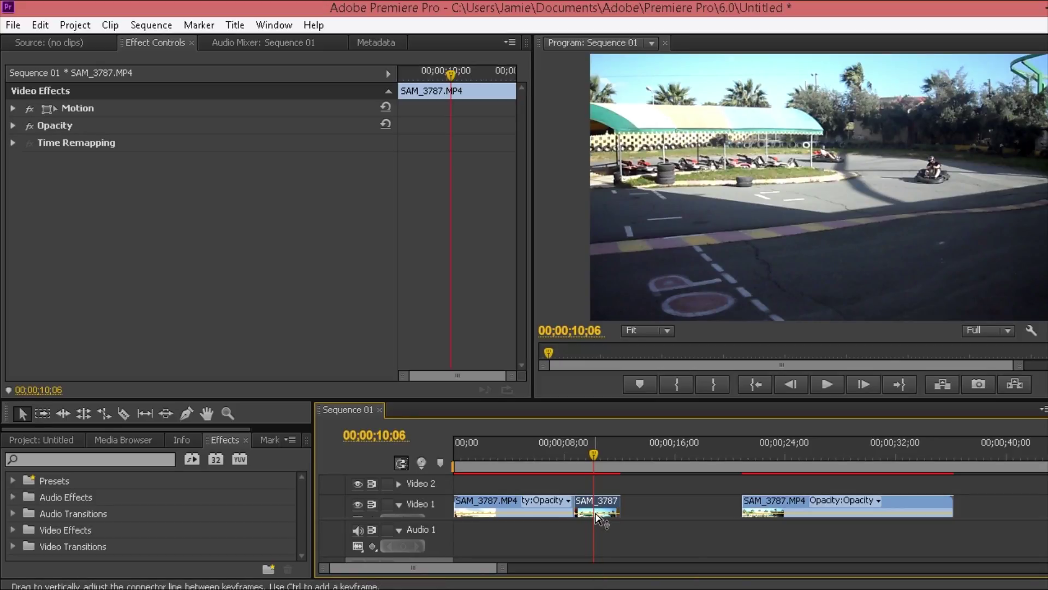
pyautogui.moveTo(597, 513)
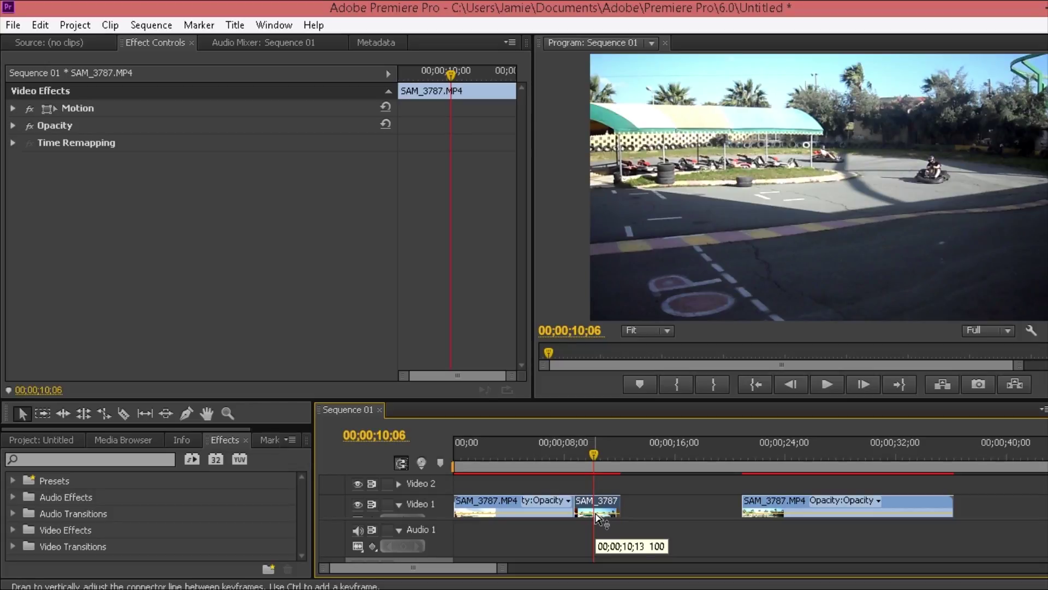
# Step: Set the middle piece's Speed/Duration speed to 50%, stretching it to 00;00;06;46
pyautogui.rightClick(596, 514)
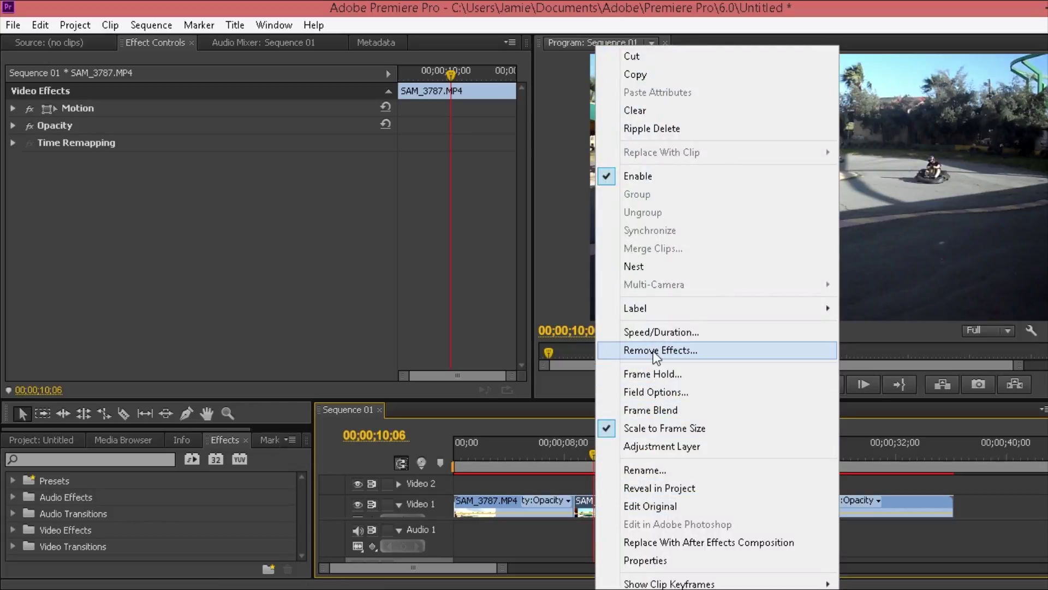
pyautogui.click(651, 334)
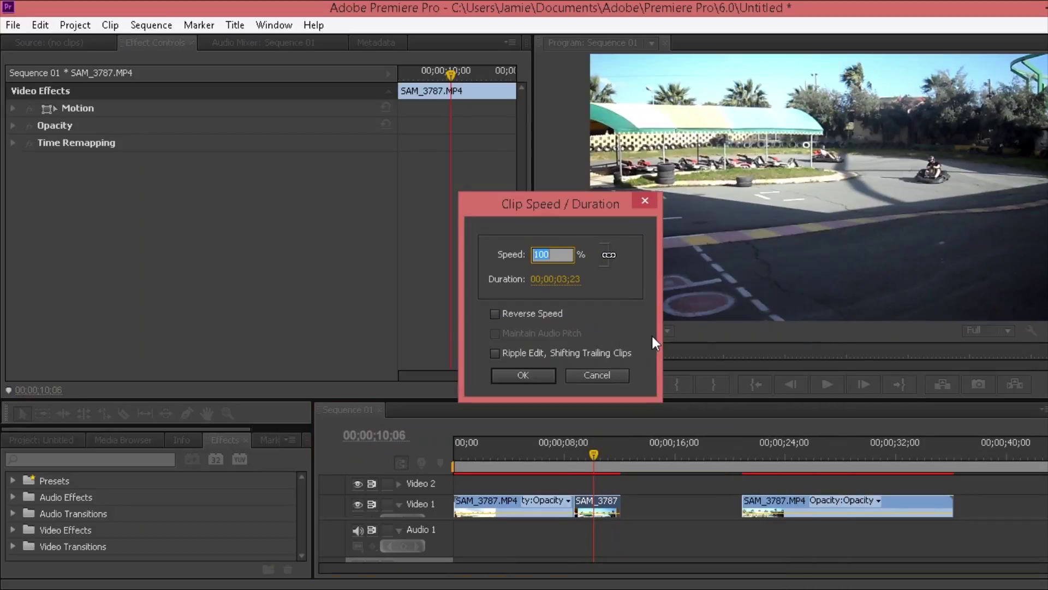
pyautogui.click(558, 257)
pyautogui.moveTo(557, 256); pyautogui.dragTo(525, 251)
pyautogui.write('50')
pyautogui.click(528, 375)
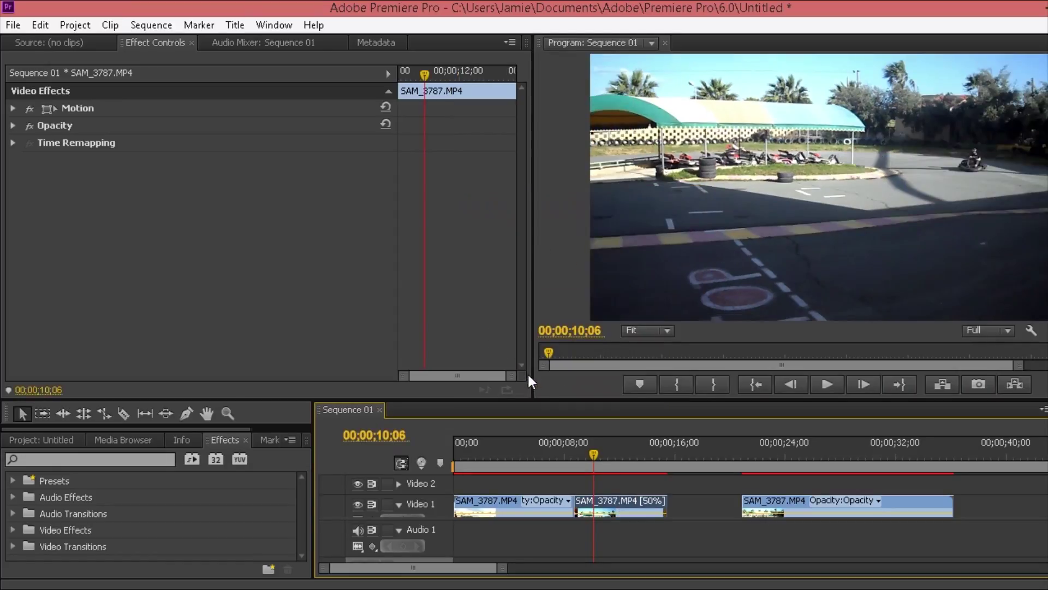
pyautogui.click(592, 454)
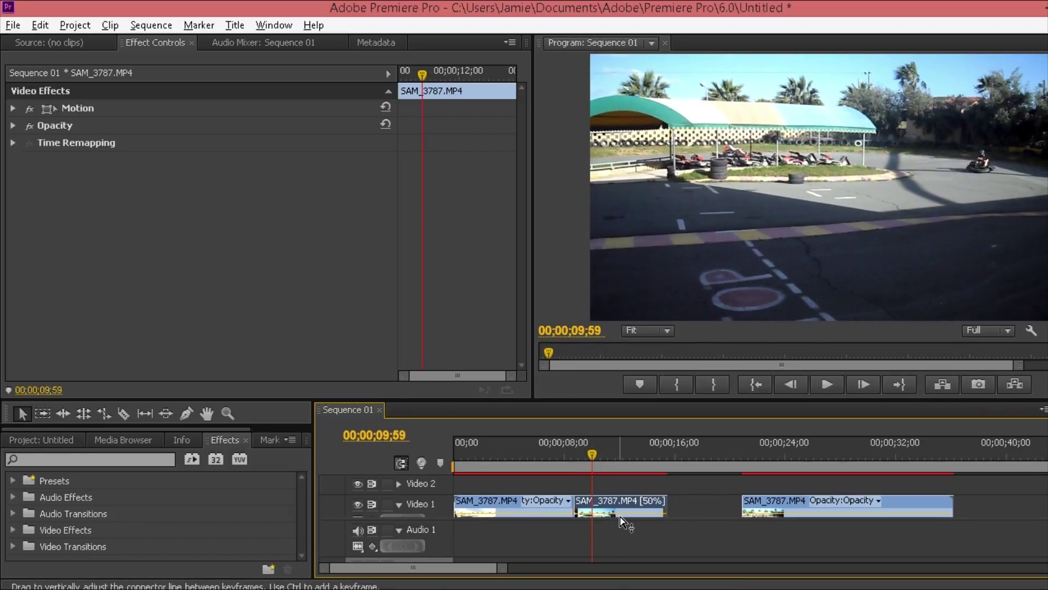
pyautogui.hotkey('ctrl', 'z')
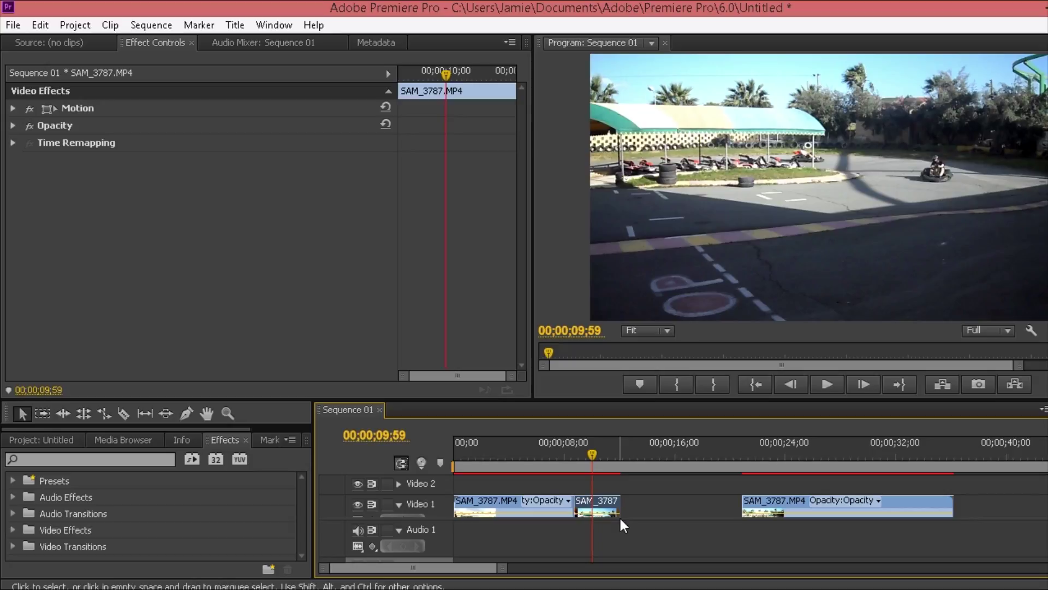
pyautogui.hotkey('ctrl', 'shift', 'z')
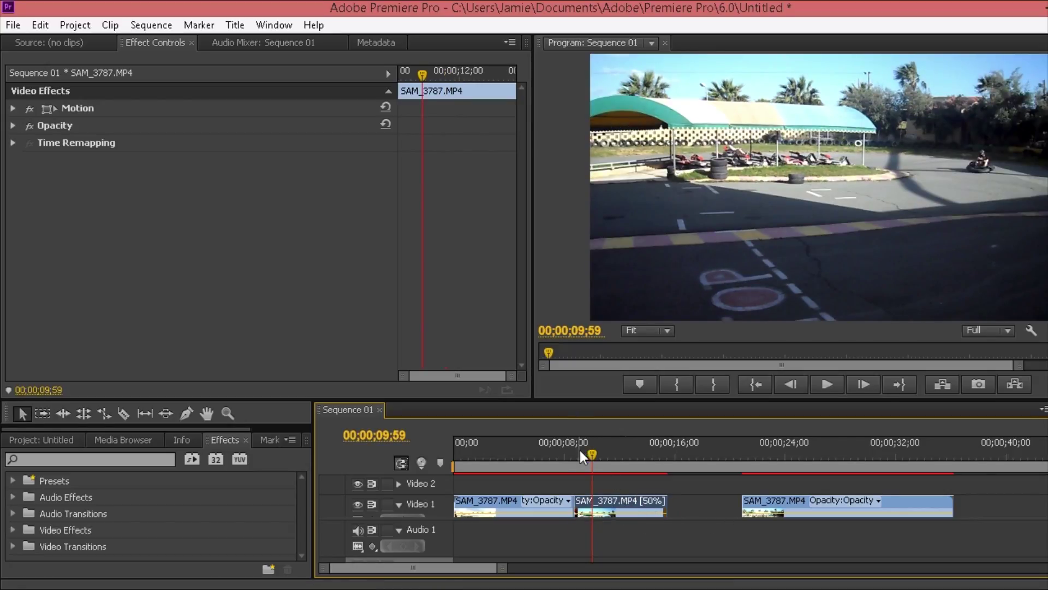
pyautogui.moveTo(577, 453); pyautogui.dragTo(515, 455)
pyautogui.press('space')
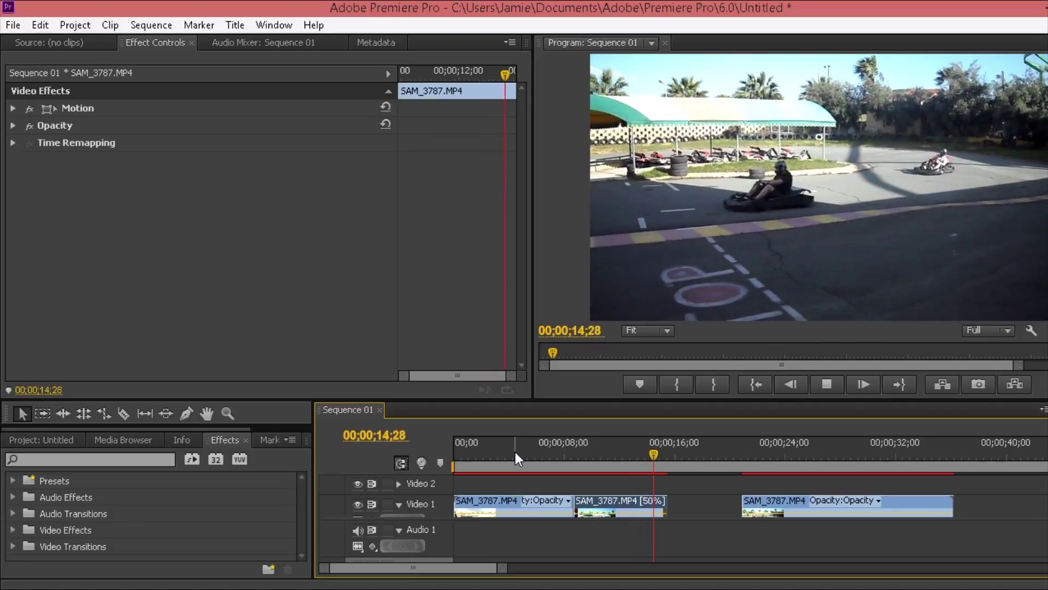
pyautogui.press('space')
pyautogui.moveTo(770, 513); pyautogui.dragTo(695, 516)
pyautogui.moveTo(655, 453); pyautogui.dragTo(608, 449)
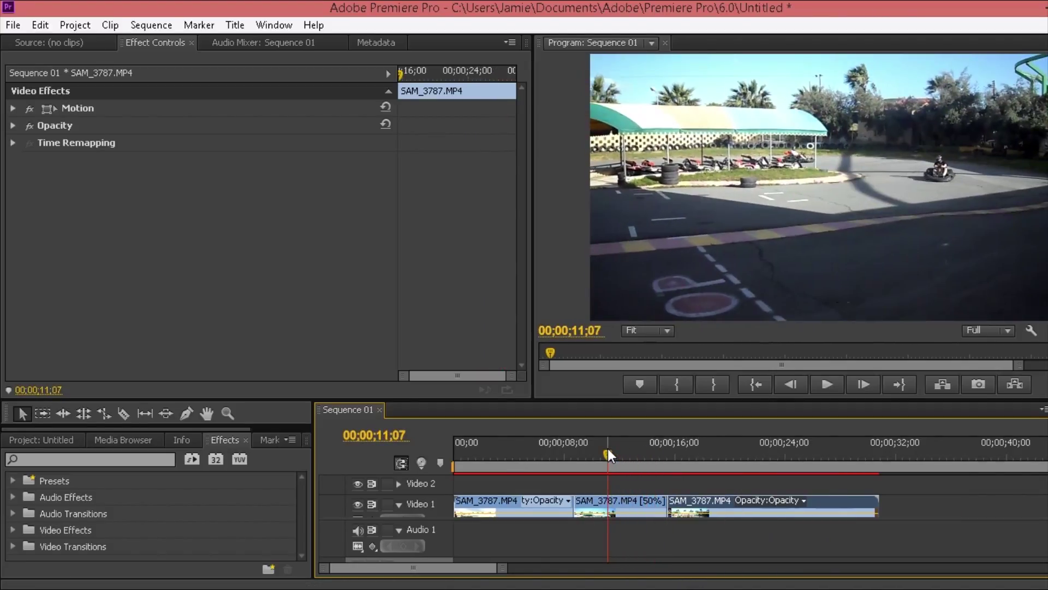
pyautogui.press('space')
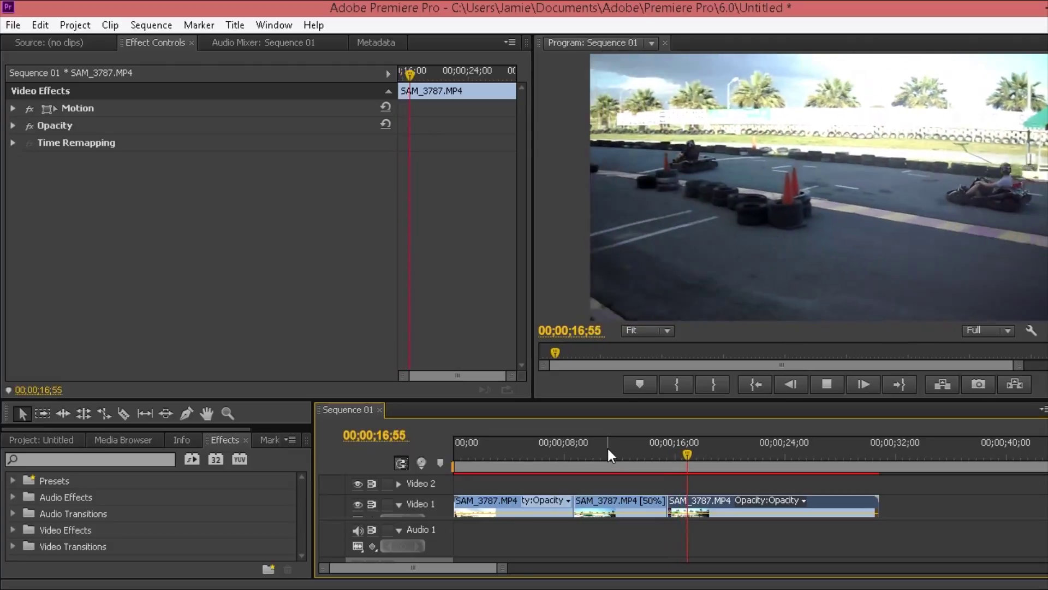
pyautogui.press('space')
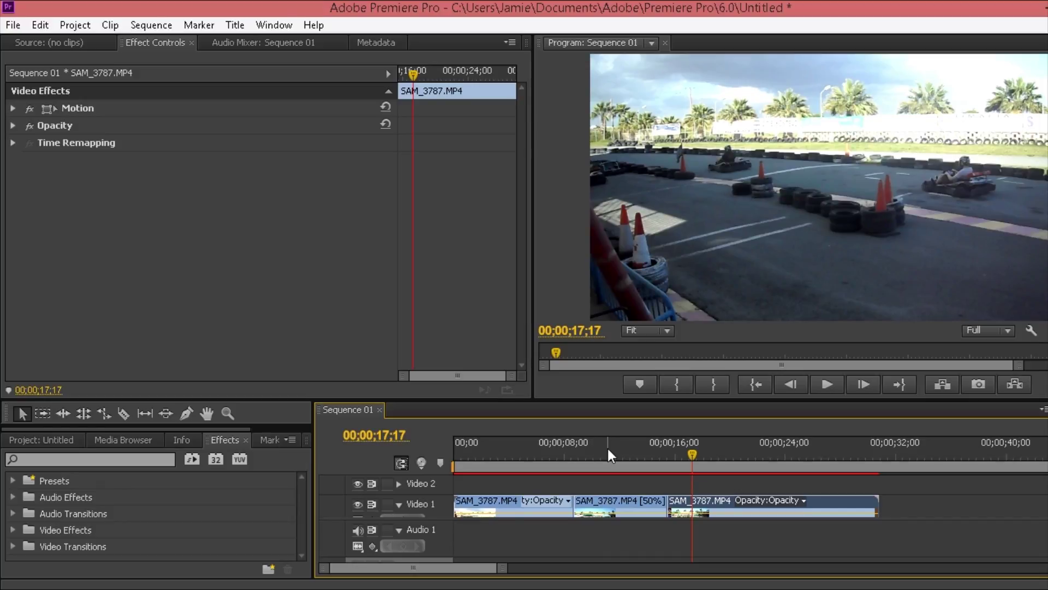
pyautogui.click(601, 449)
pyautogui.moveTo(501, 568); pyautogui.dragTo(577, 568)
pyautogui.moveTo(516, 454); pyautogui.dragTo(484, 453)
pyautogui.press('space')
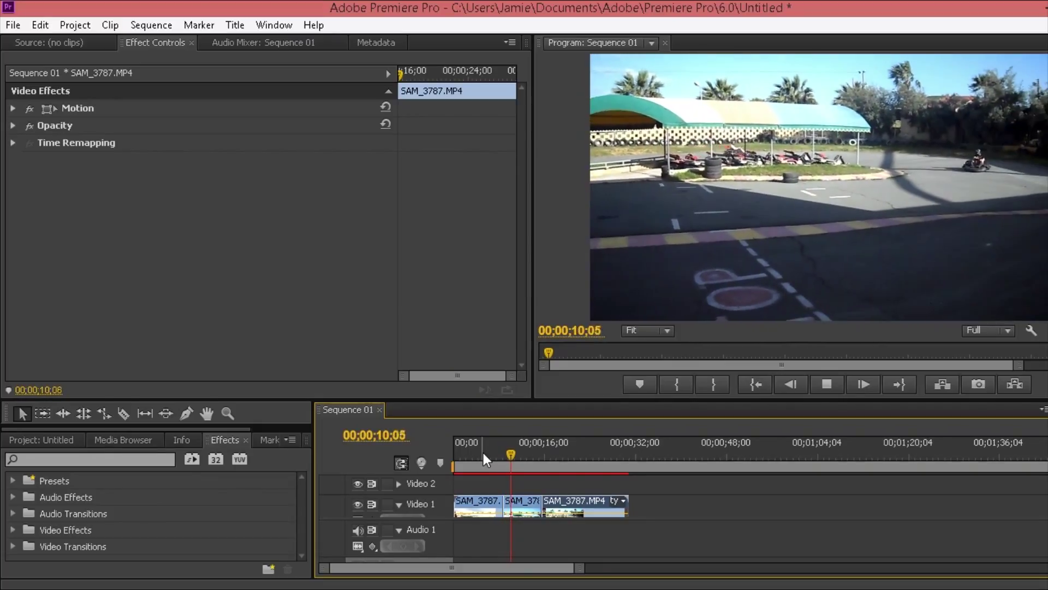
pyautogui.press('space')
# Step: Scroll to the 00016.MTS Grand Central clip, preview it and park the playhead at 00;02;23;56
pyautogui.moveTo(496, 565); pyautogui.dragTo(532, 563)
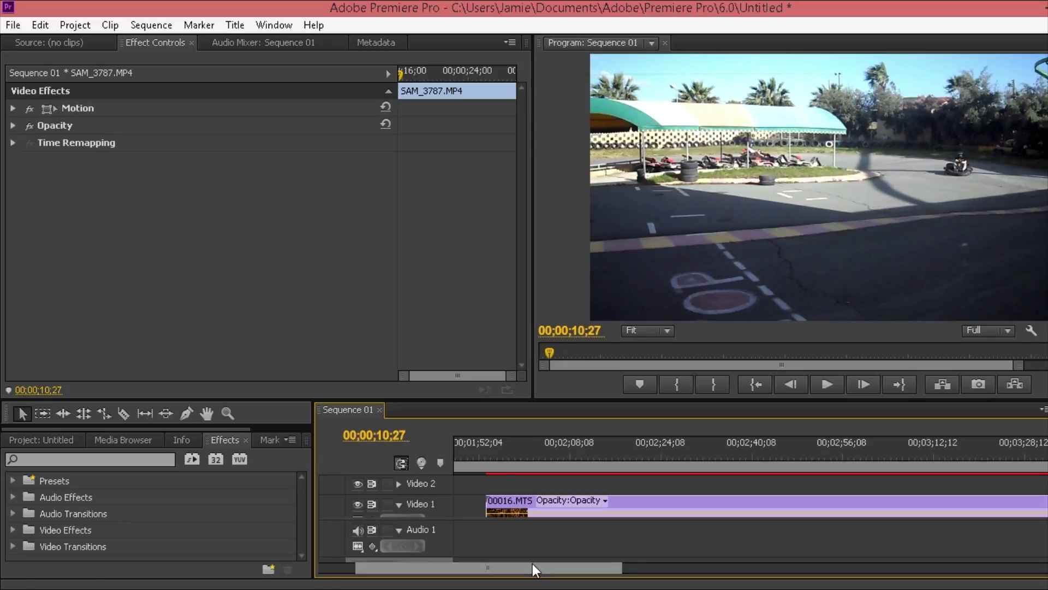
pyautogui.click(494, 454)
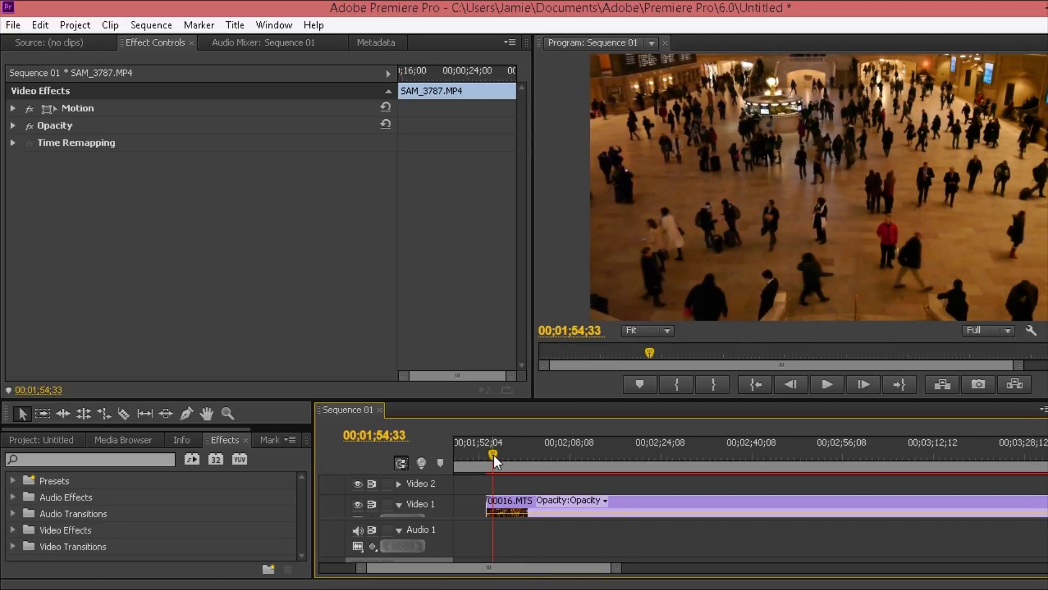
pyautogui.press('space')
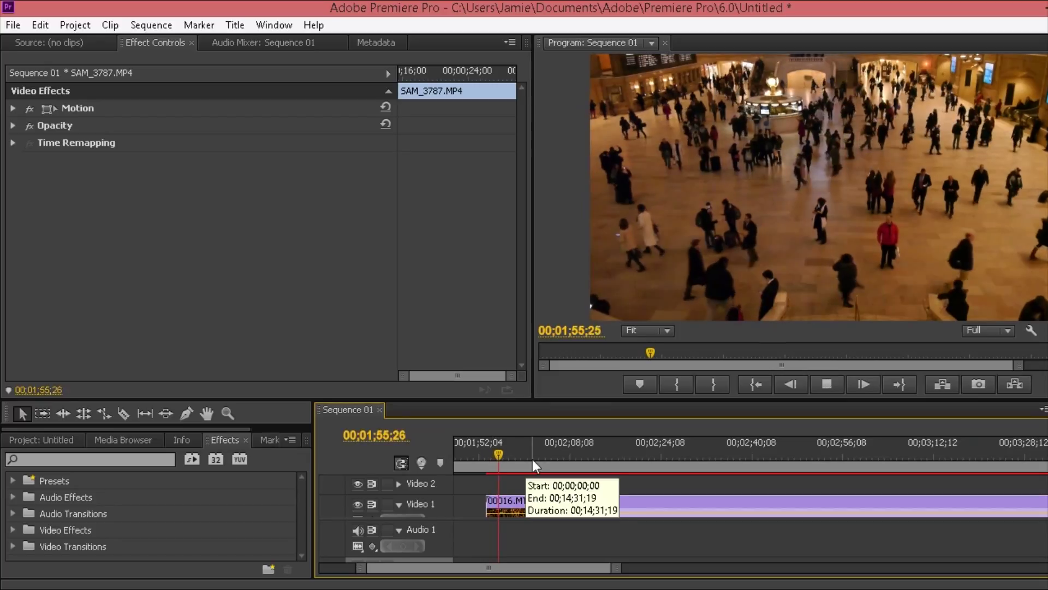
pyautogui.click(554, 454)
pyautogui.click(660, 455)
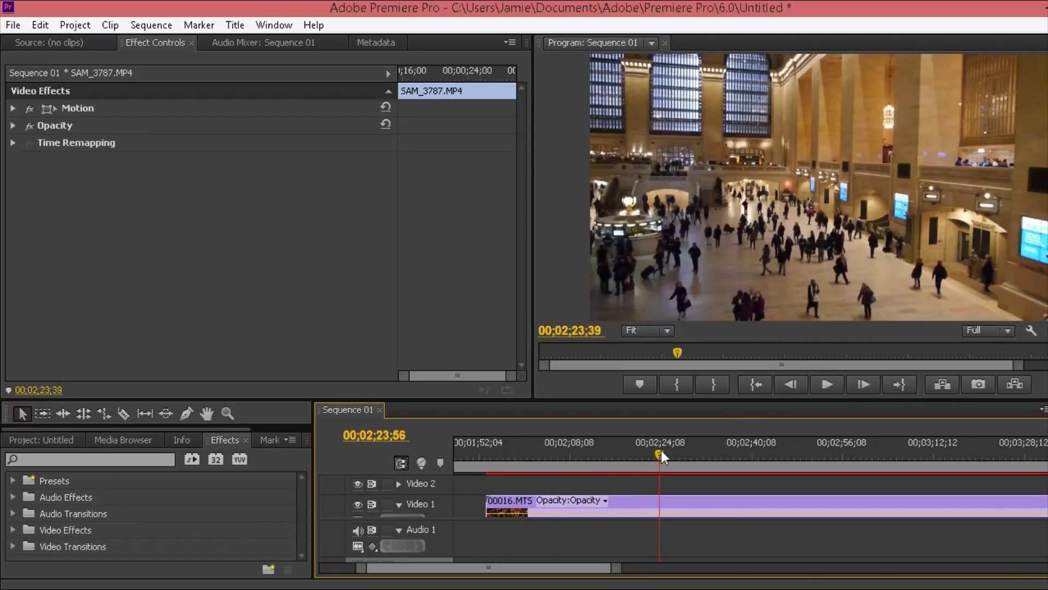
pyautogui.moveTo(615, 568); pyautogui.dragTo(706, 568)
pyautogui.click(668, 562)
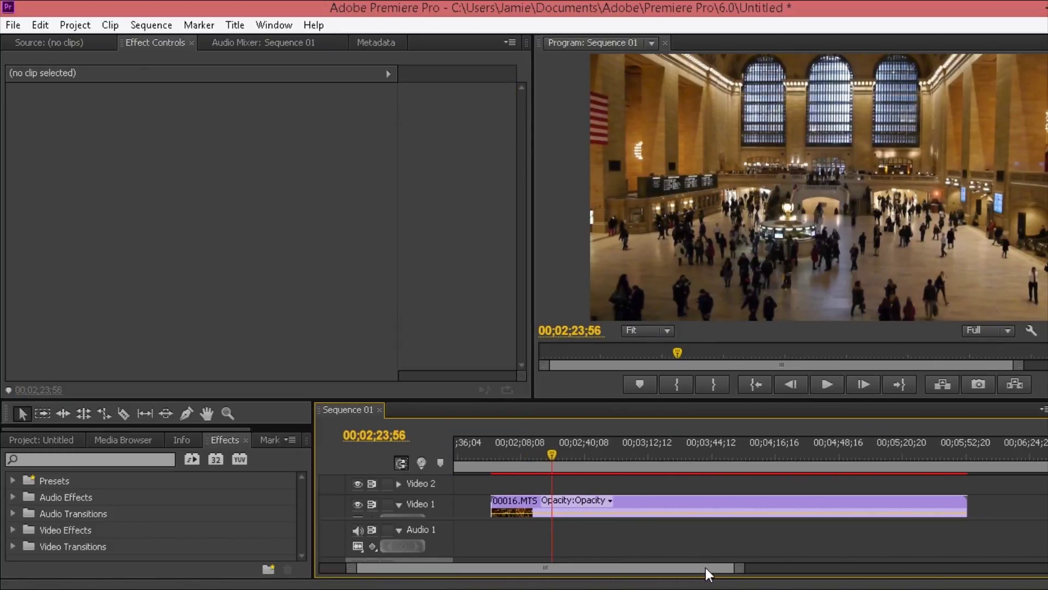
# Step: Change the 00016.MTS clip's speed in Speed/Duration to 499.93%, shortening it considerably
pyautogui.rightClick(685, 507)
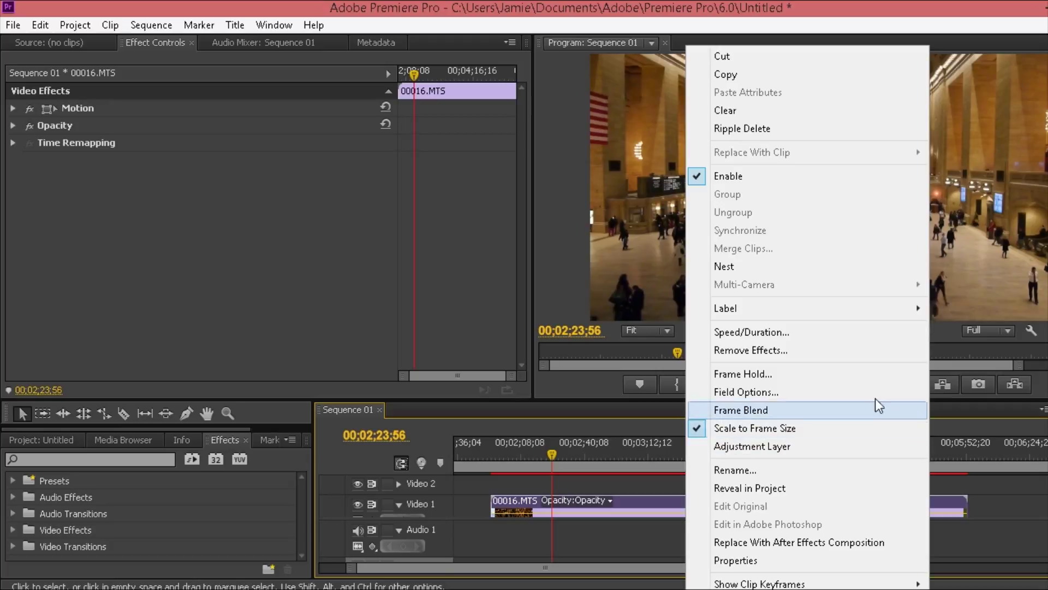
pyautogui.click(849, 336)
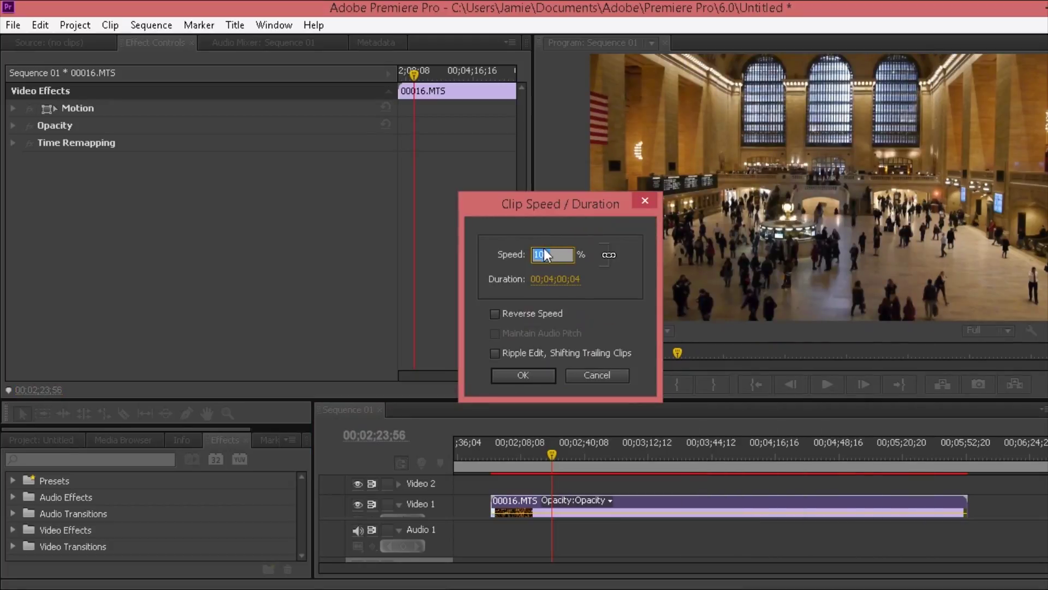
pyautogui.press('Escape')
pyautogui.rightClick(644, 507)
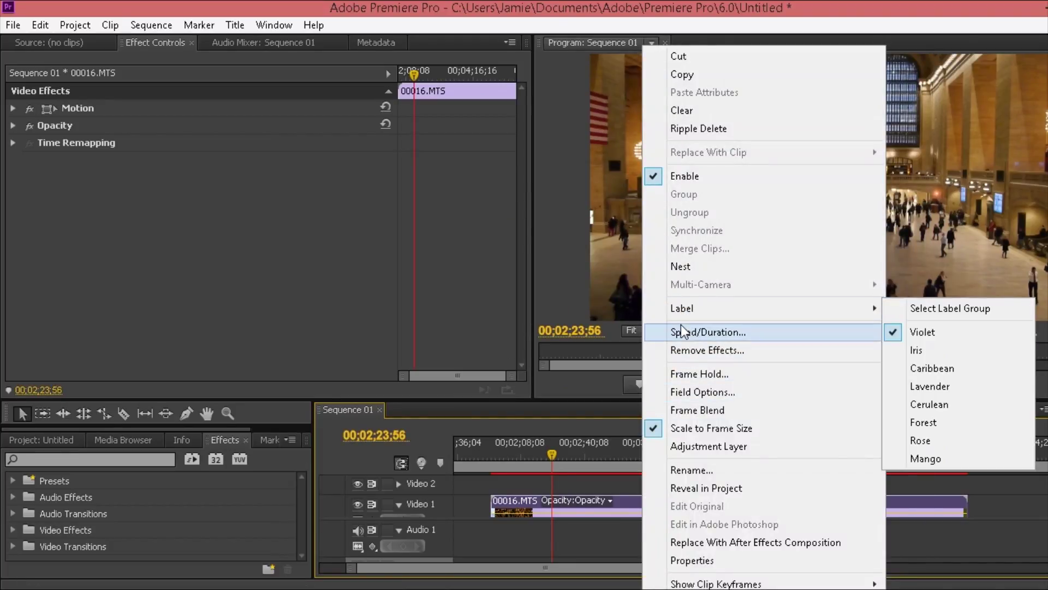
pyautogui.click(682, 332)
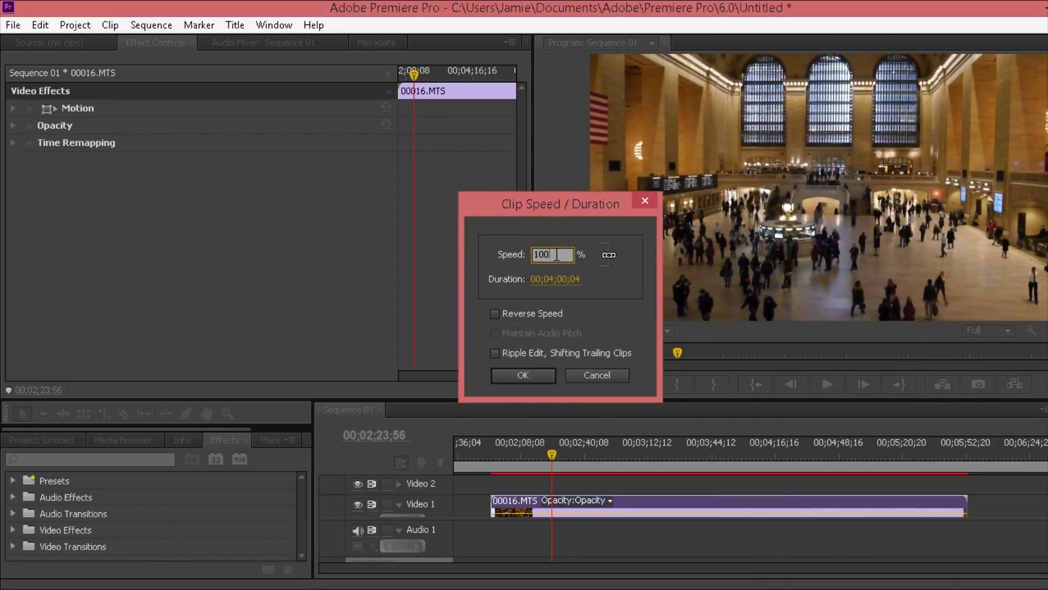
pyautogui.write('0.28')
pyautogui.doubleClick(557, 255)
pyautogui.write('8500')
pyautogui.press('Return')
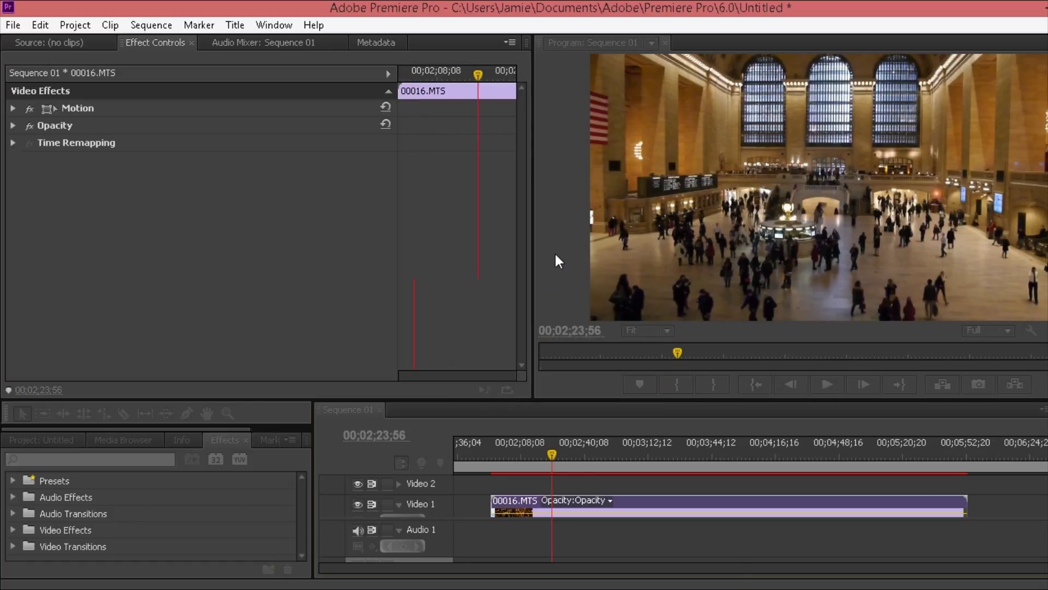
pyautogui.press('=')
pyautogui.click(579, 454)
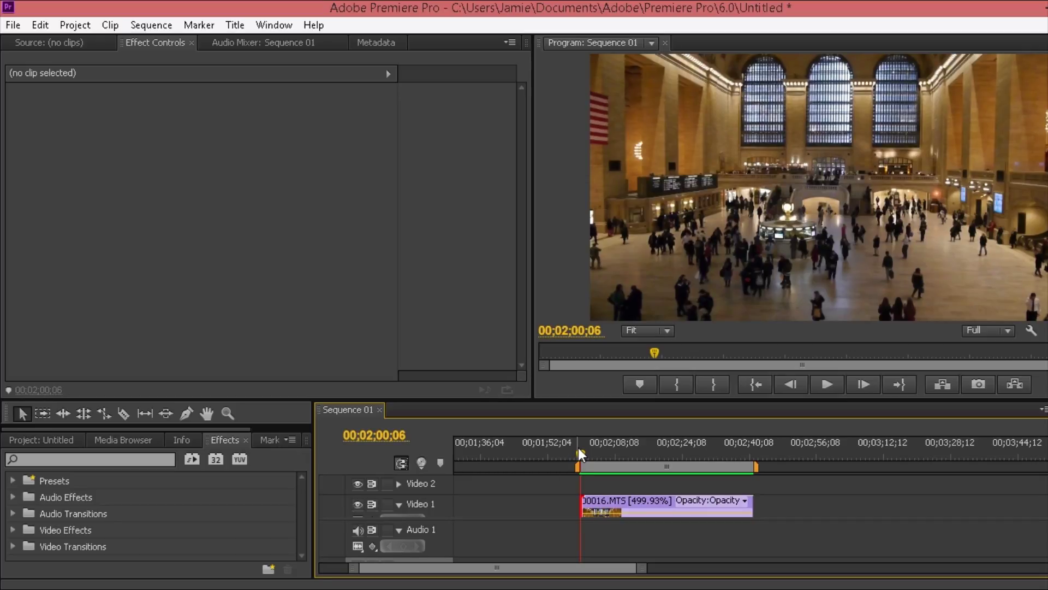
pyautogui.moveTo(581, 455); pyautogui.dragTo(580, 453)
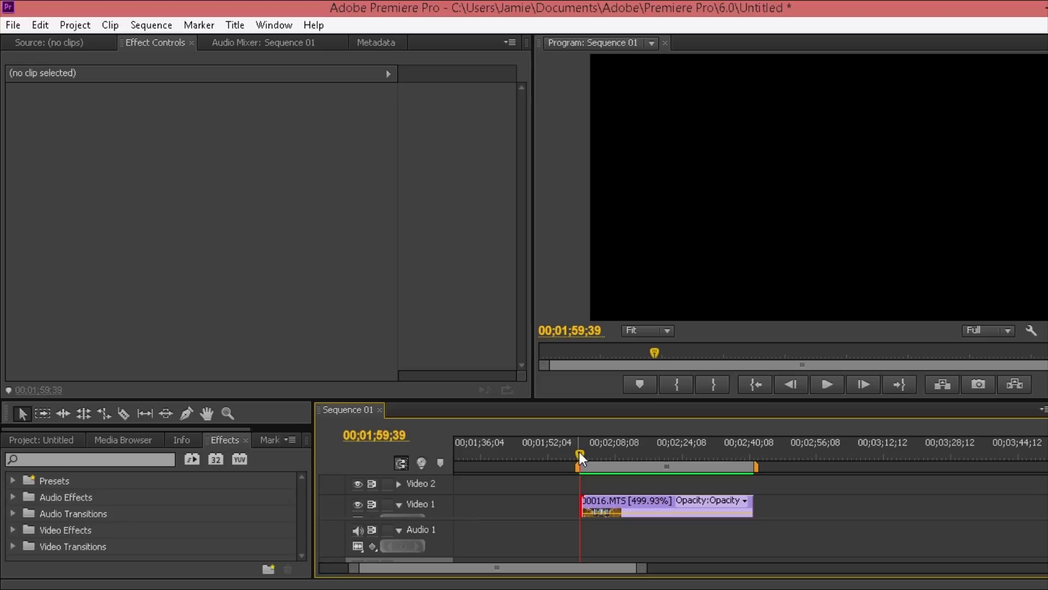
pyautogui.press('space')
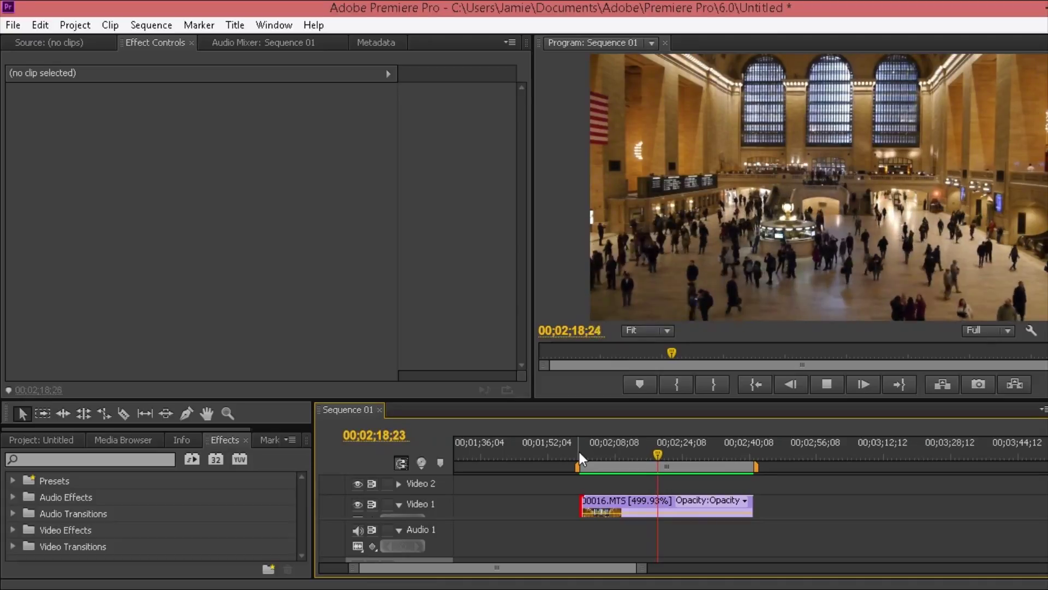
pyautogui.press('space')
pyautogui.click(661, 503)
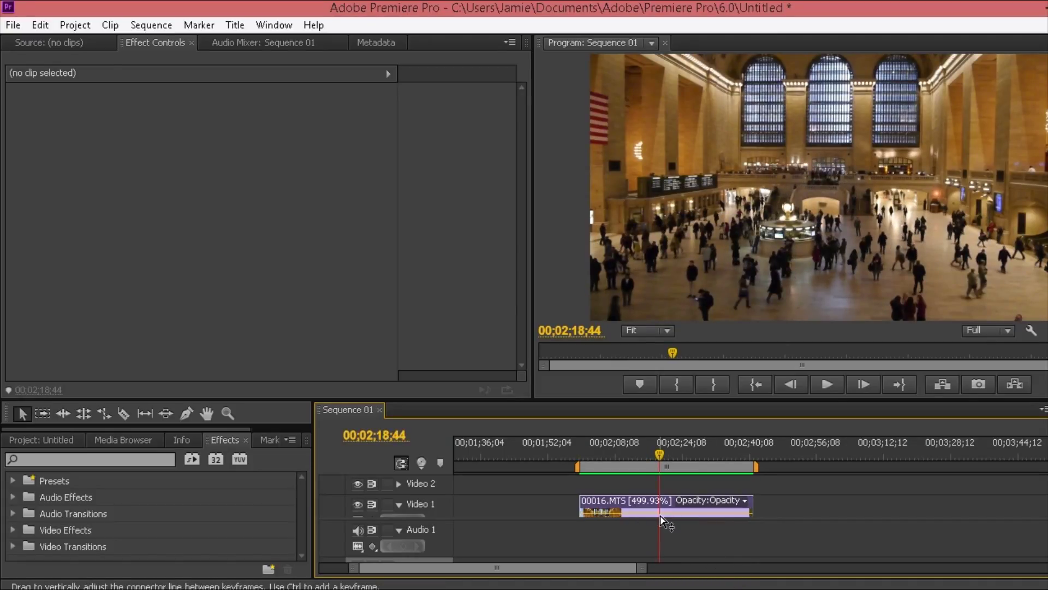
# Step: Set the Grand Central clip's speed to 800% in Speed/Duration
pyautogui.rightClick(662, 505)
pyautogui.click(706, 331)
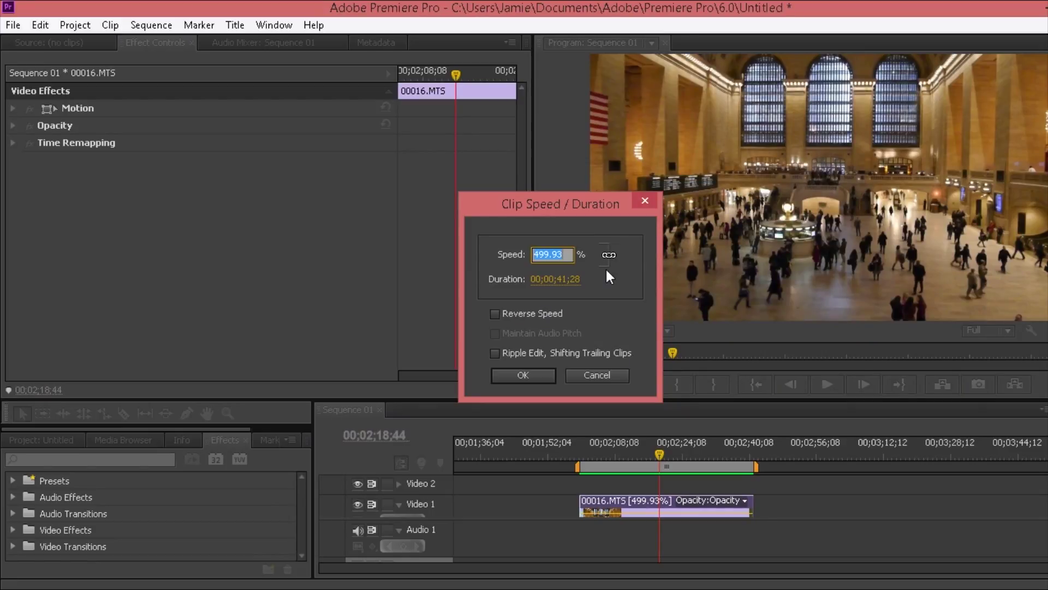
pyautogui.write('800')
pyautogui.press('Return')
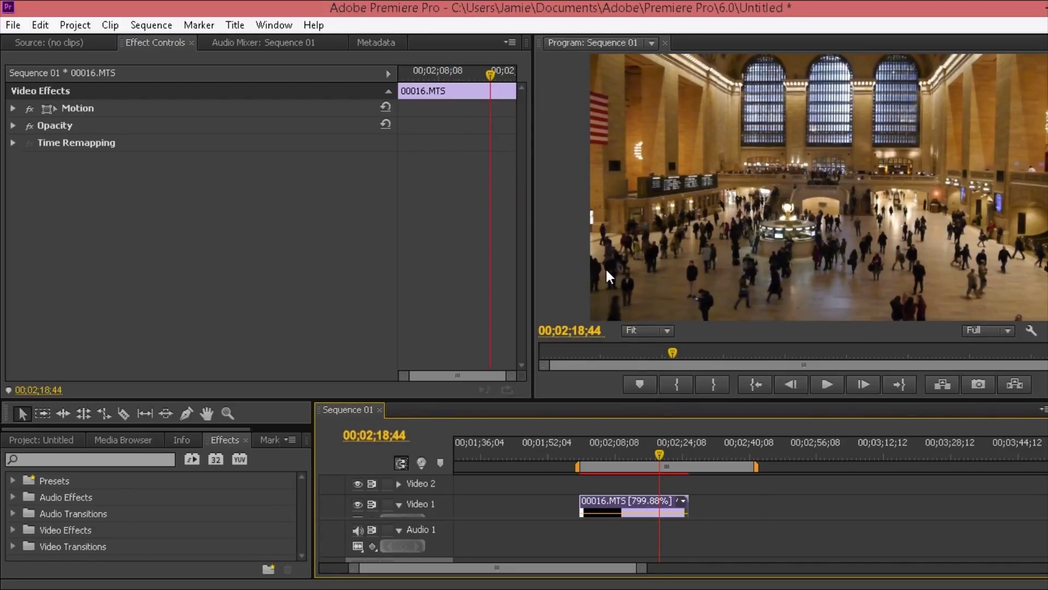
# Step: Raise the clip's speed to about 1000% (999.86%) and play it back
pyautogui.rightClick(647, 503)
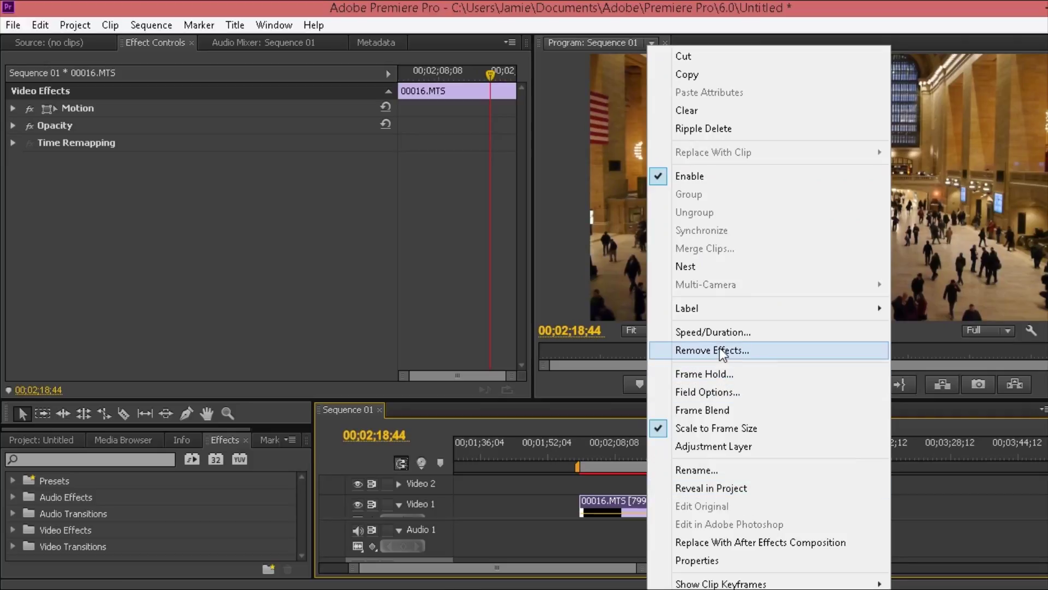
pyautogui.click(718, 332)
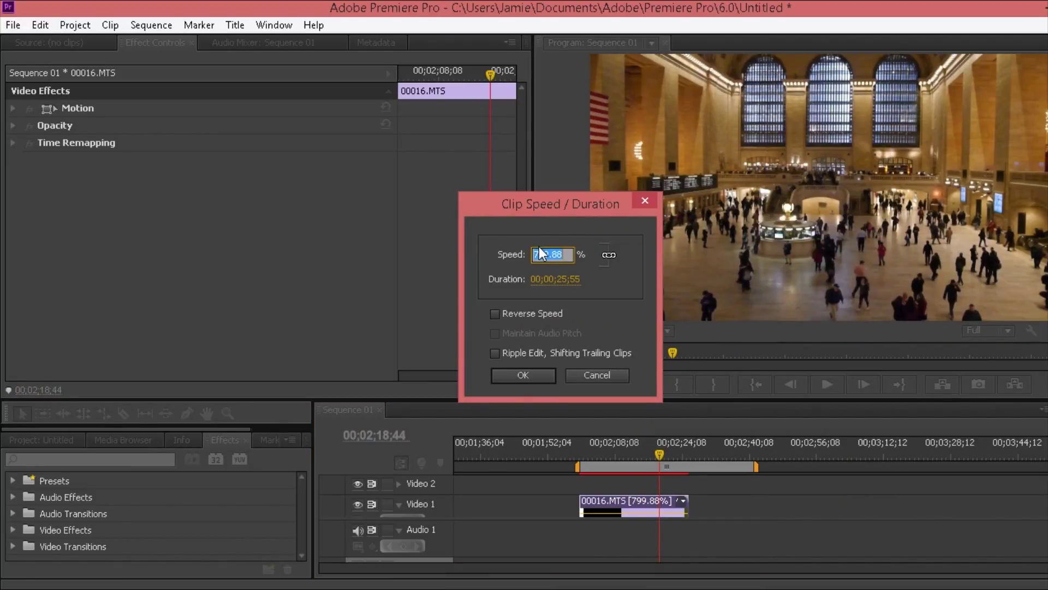
pyautogui.write('1000')
pyautogui.press('Return')
pyautogui.press('space')
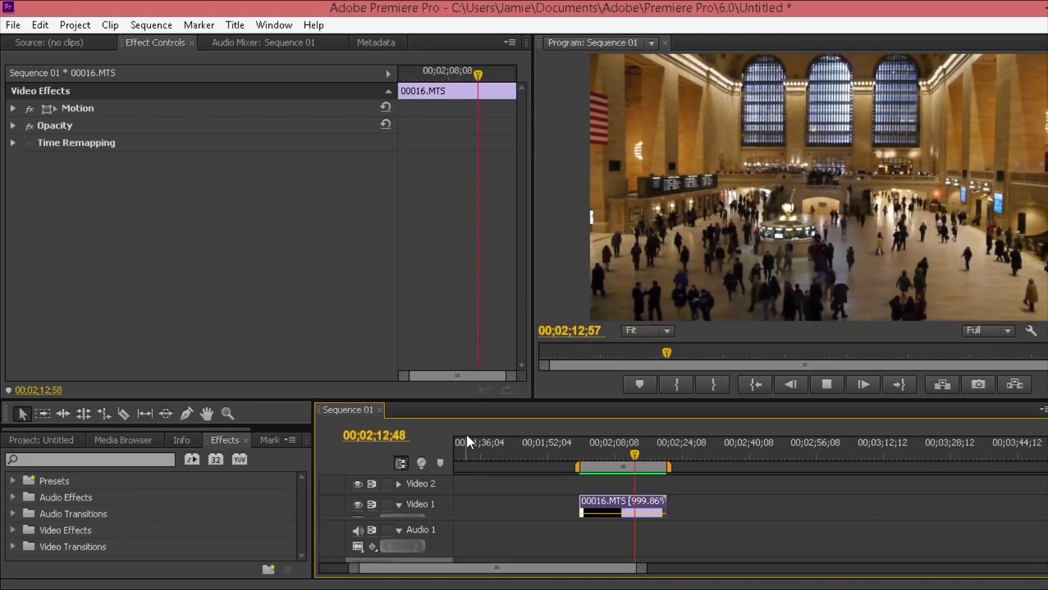
pyautogui.click(614, 450)
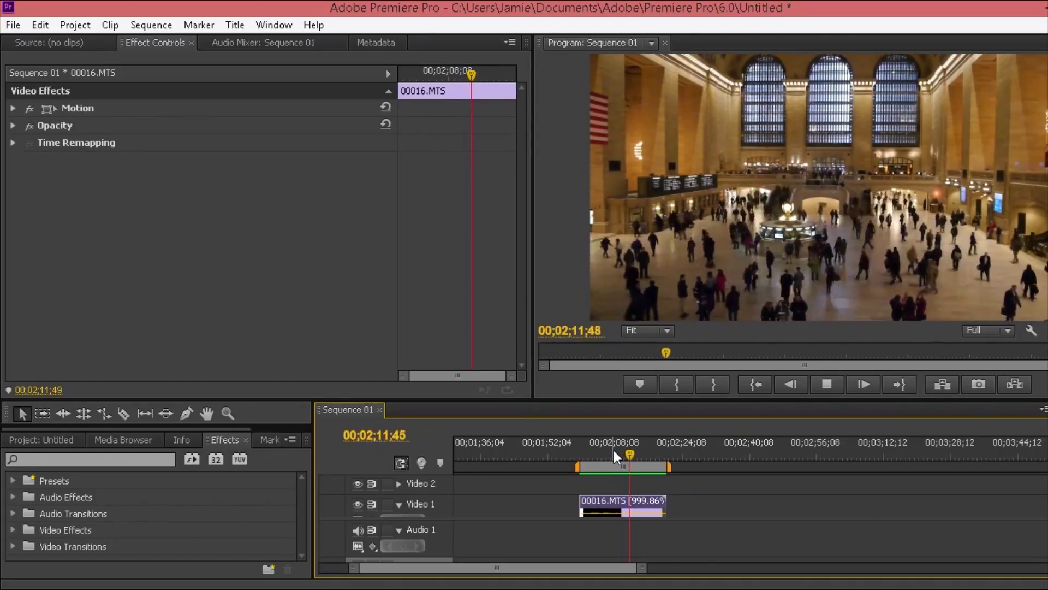
pyautogui.click(614, 450)
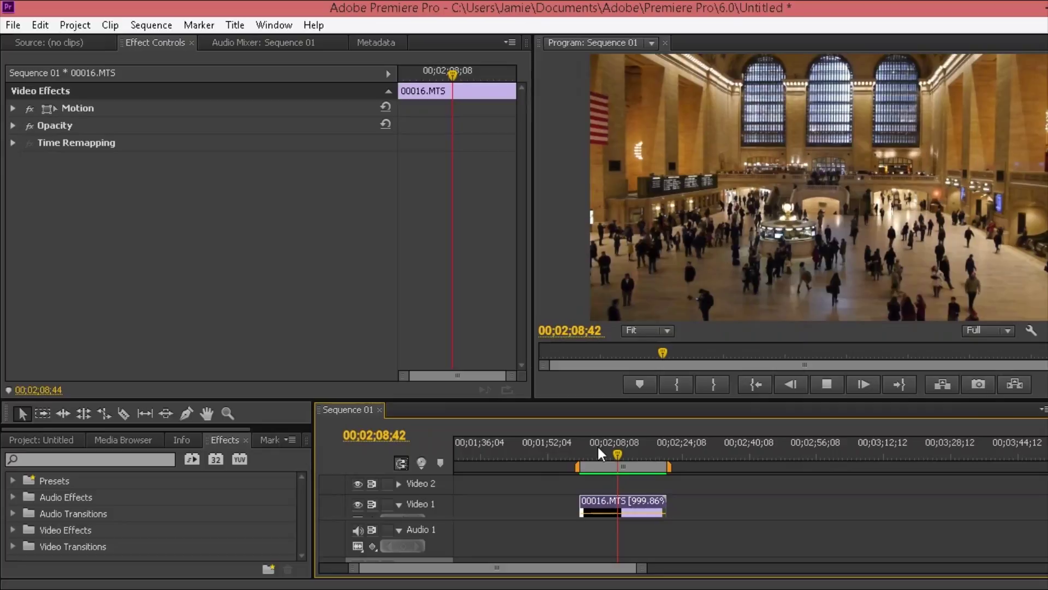